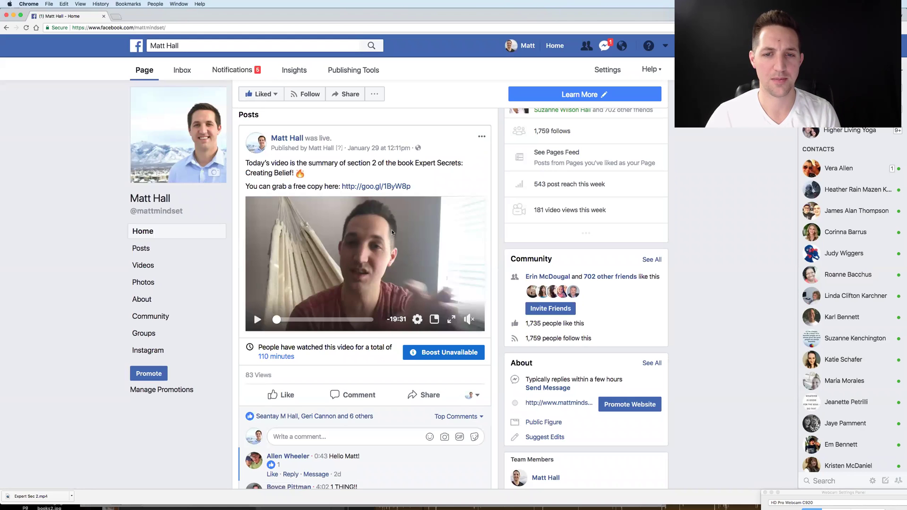
Briefly play the January 29 Expert Secrets section 2 live video, then pause it
click(256, 320)
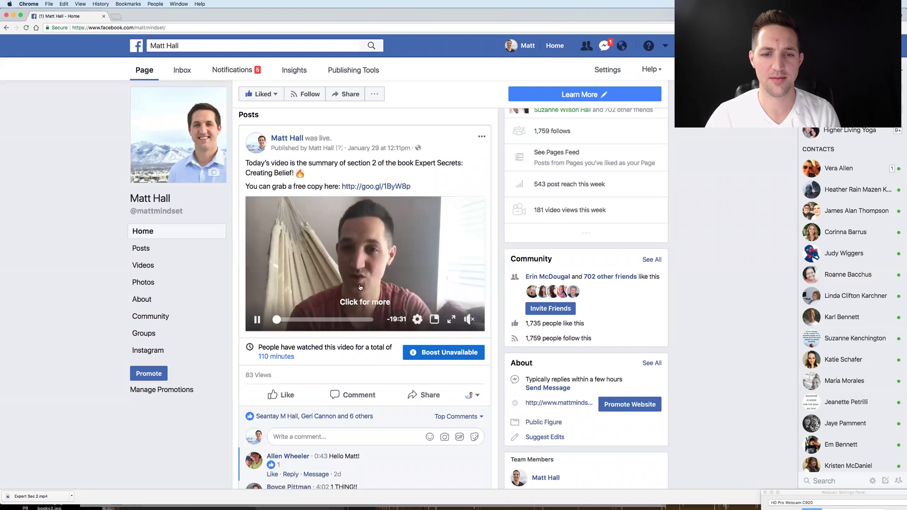
click(255, 320)
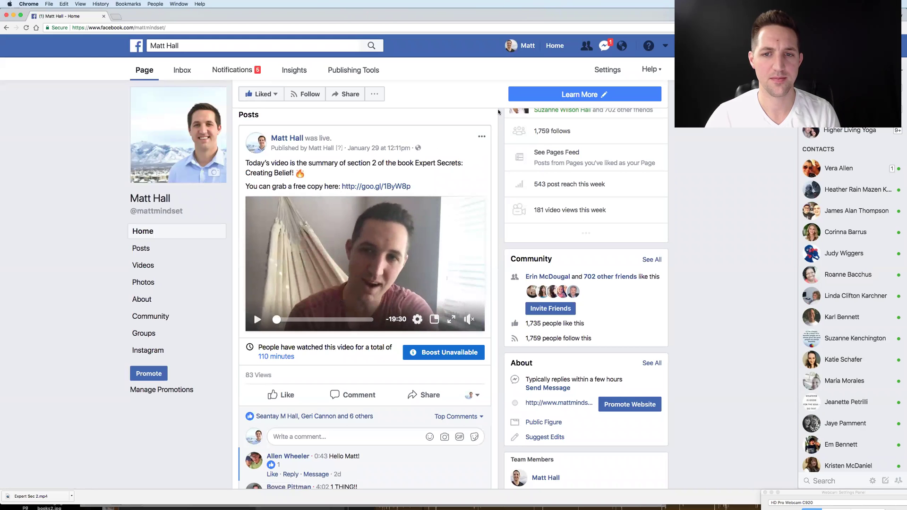
Open the live video in the full viewer, pause it, and show its options menu listing Download Video
click(482, 137)
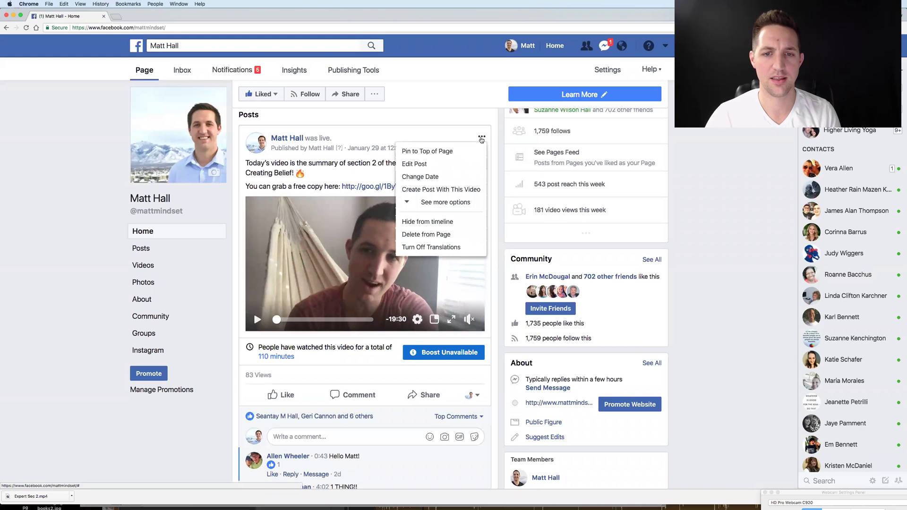
click(347, 250)
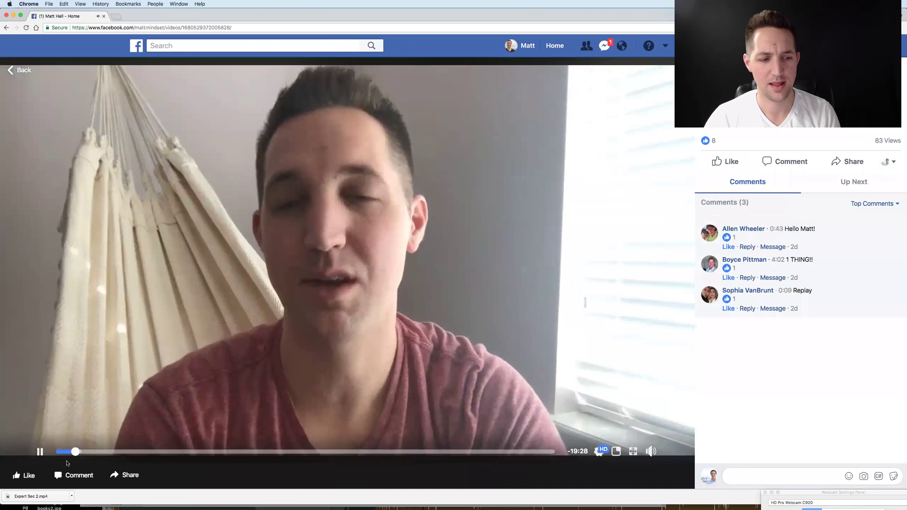
click(173, 343)
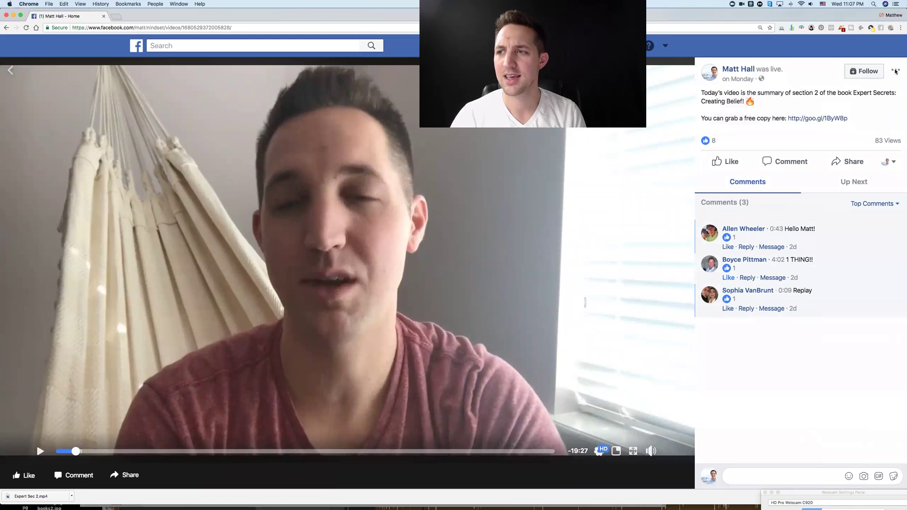
click(895, 70)
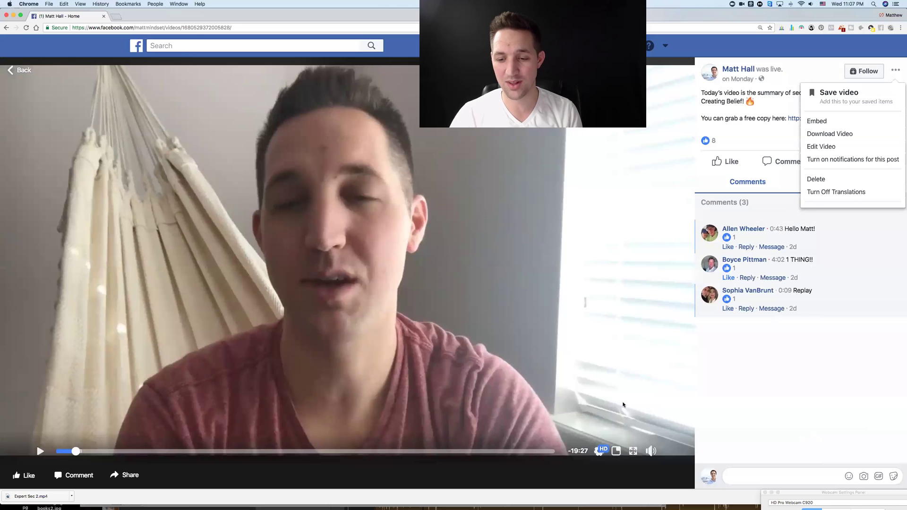
Reveal the paused video's address with Show video URL and select the full URL
click(598, 451)
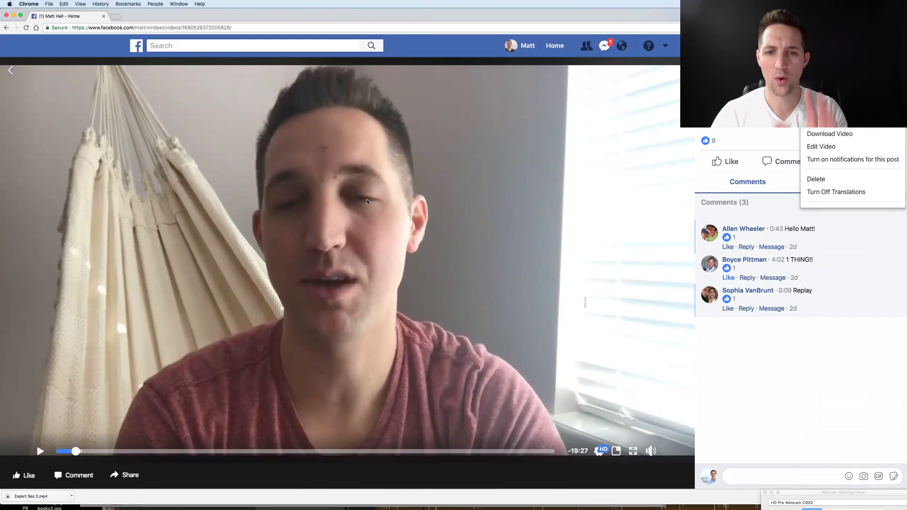
right_click(420, 182)
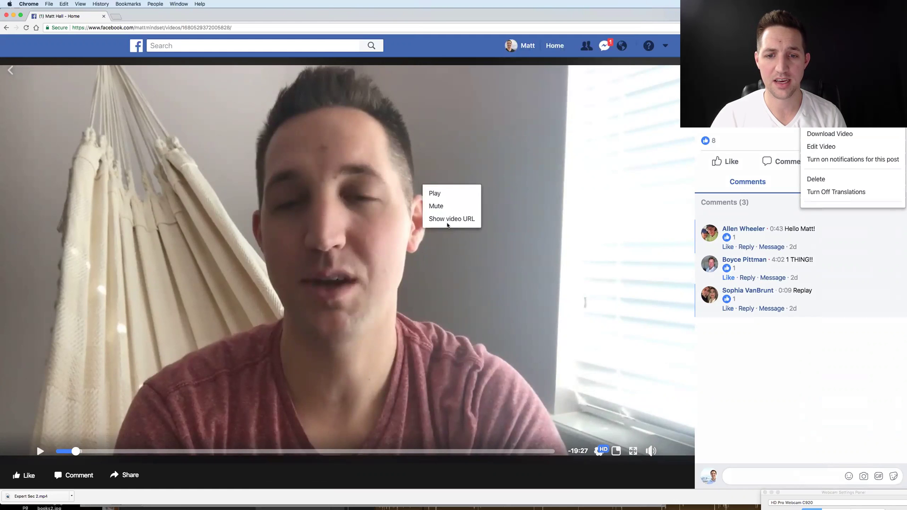
click(449, 220)
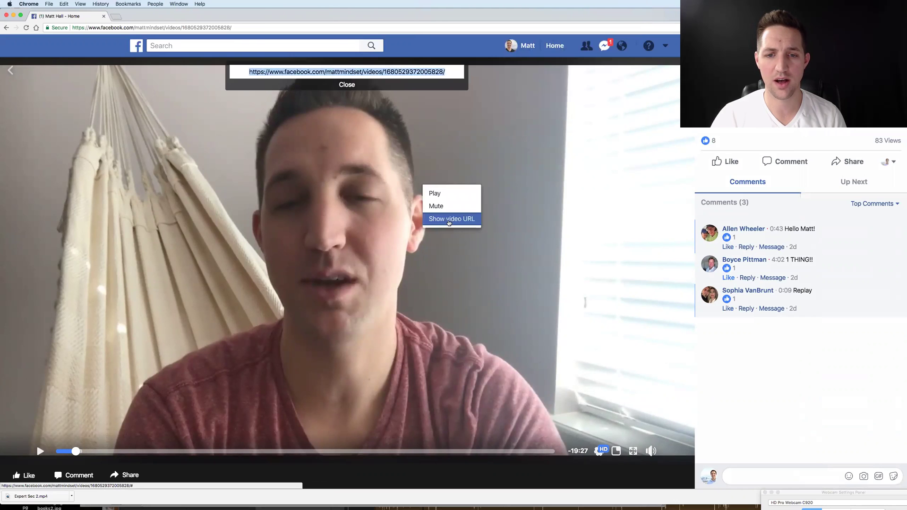
click(359, 73)
key(super+c)
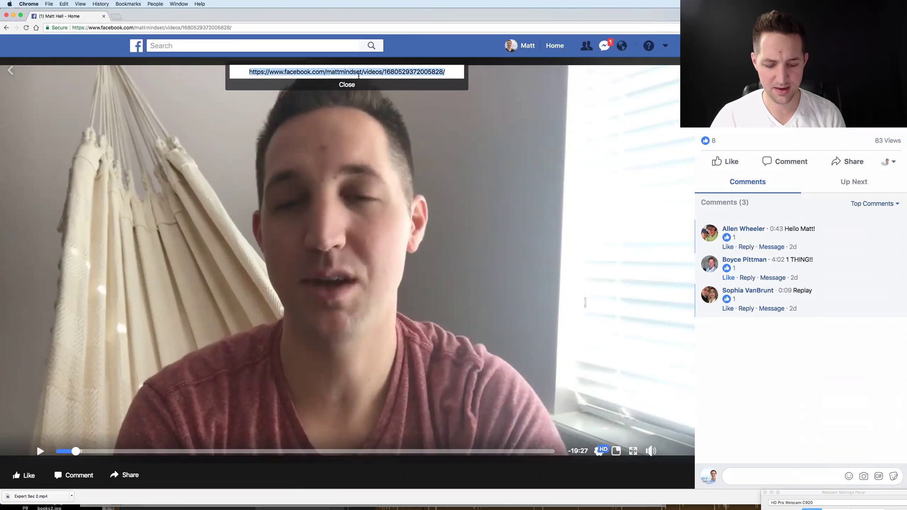
Paste the copied video URL into the address bar and load it
key(super+l)
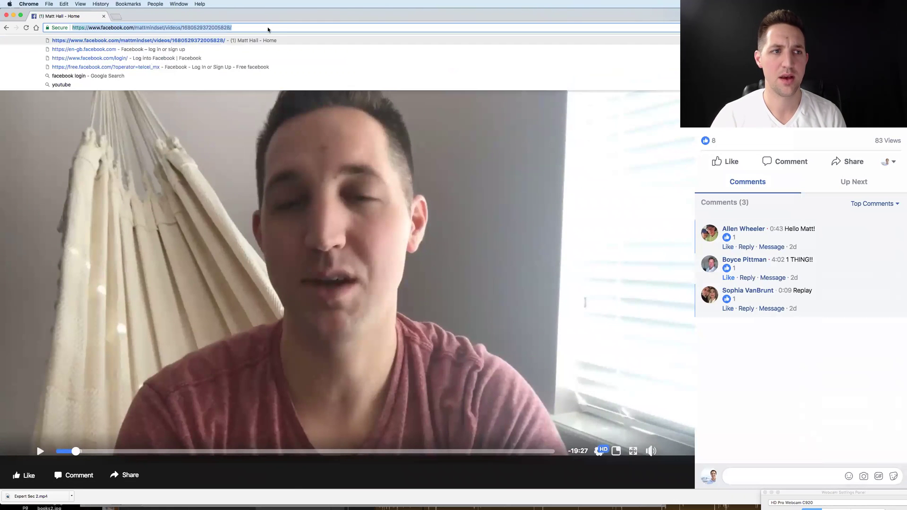
key(super+v)
key(Return)
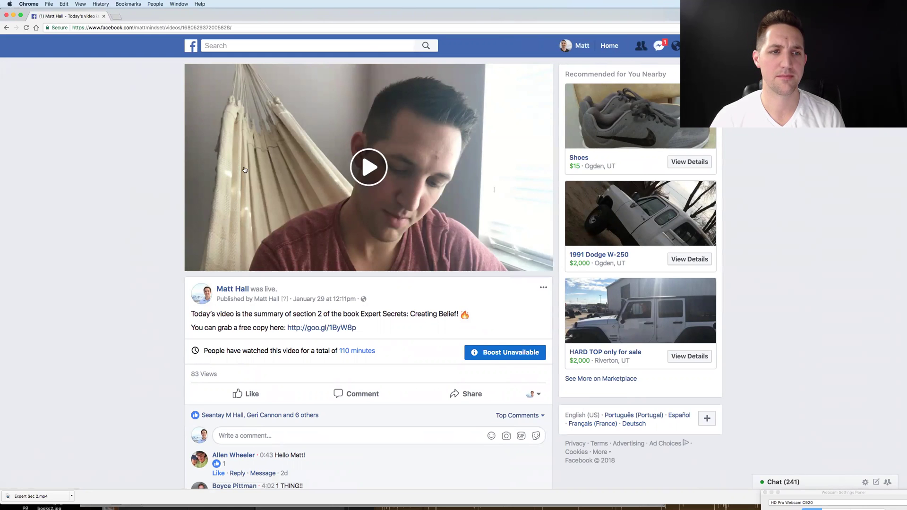
Open the video page's HTML source in a new tab with View Page Source
right_click(267, 164)
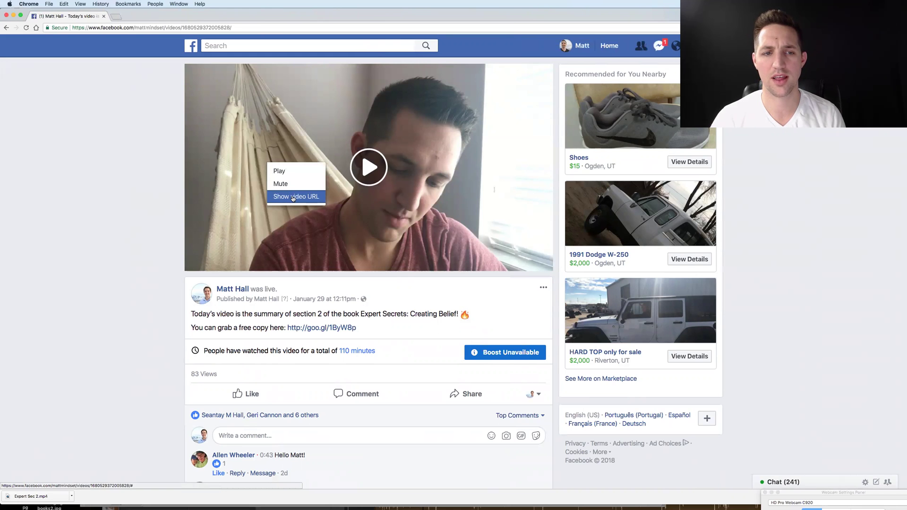
right_click(152, 167)
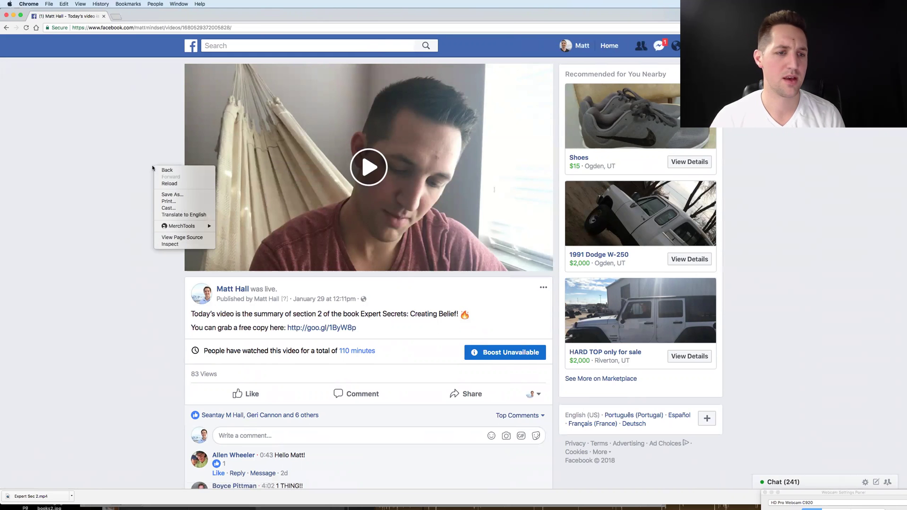
click(179, 240)
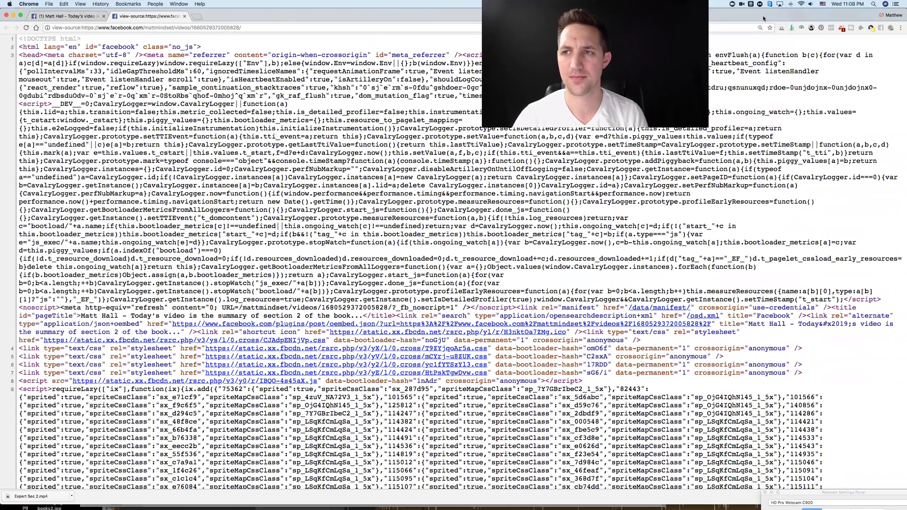
Search the source for hd_src, copy its fbcdn MP4 link, and load it in the tab
key(super+f)
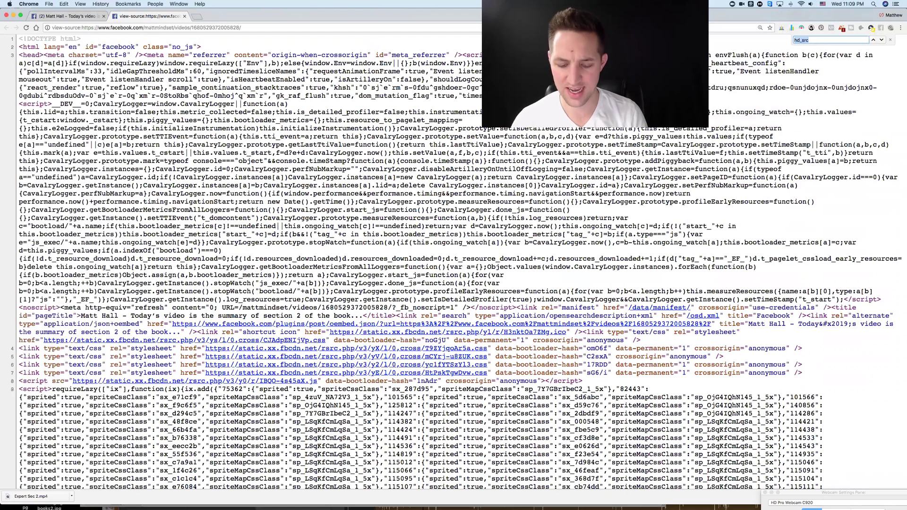
text(_s)
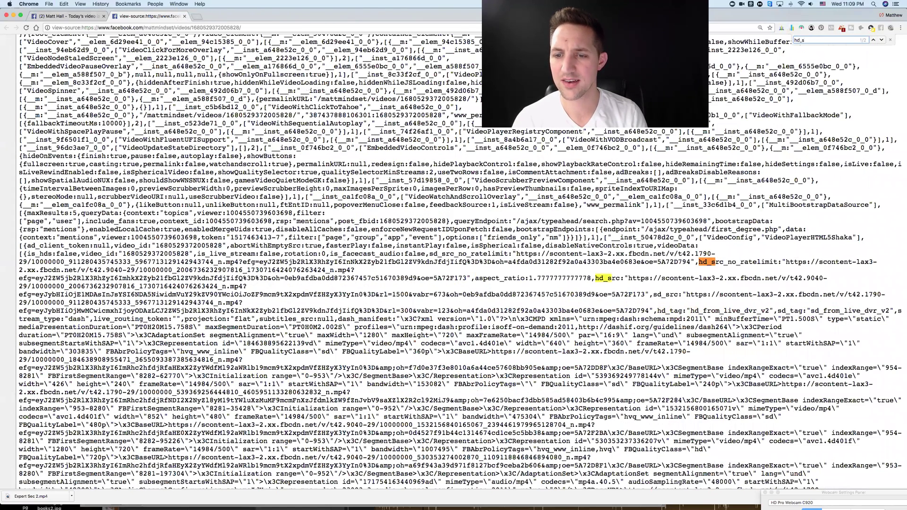
text(rc)
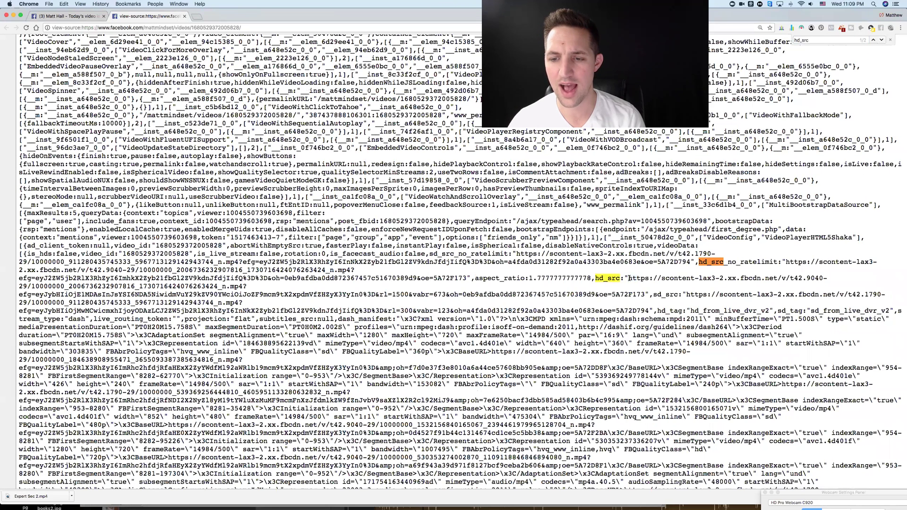
drag(629, 279, 644, 294)
key(super+c)
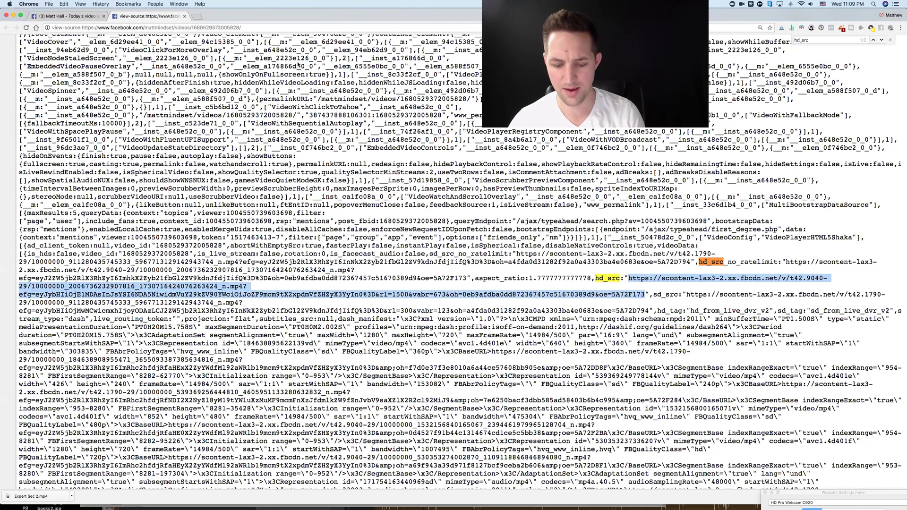
key(super+l)
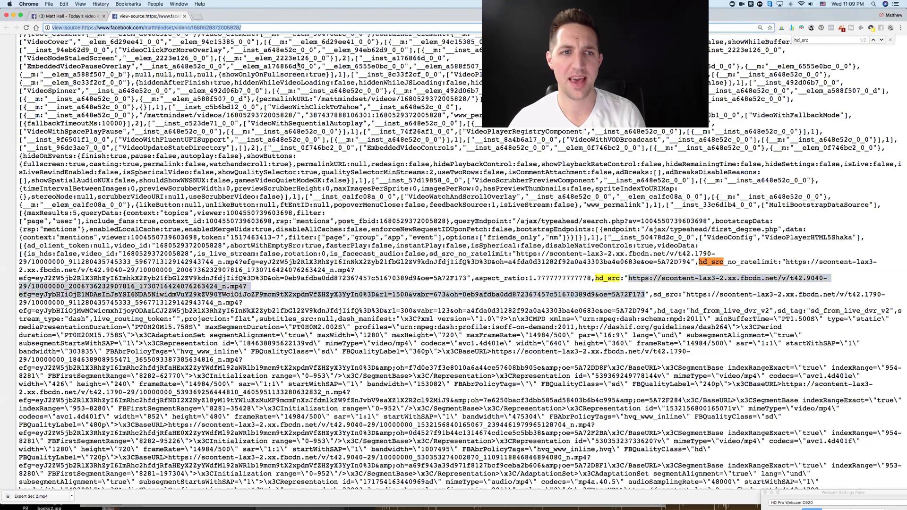
key(super+v)
key(Return)
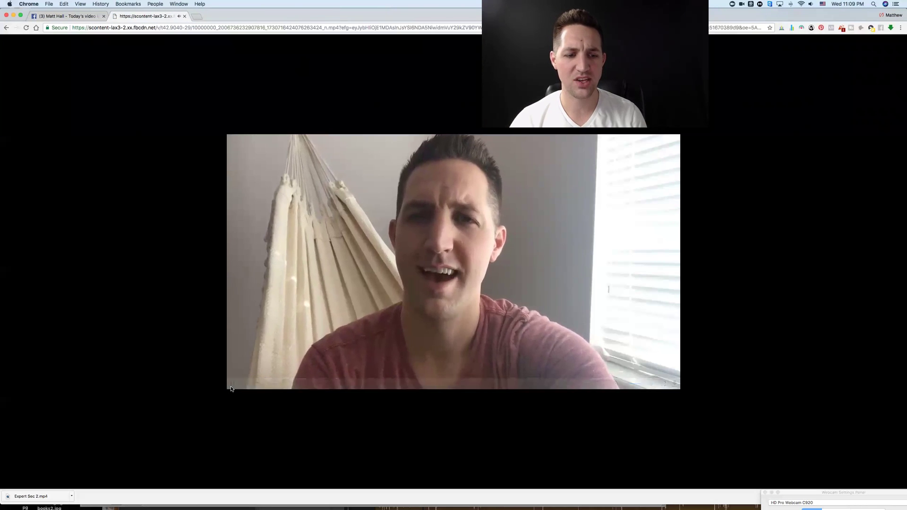
Pause the HD video and download it from the player's control bar, which fails with a network error
click(232, 384)
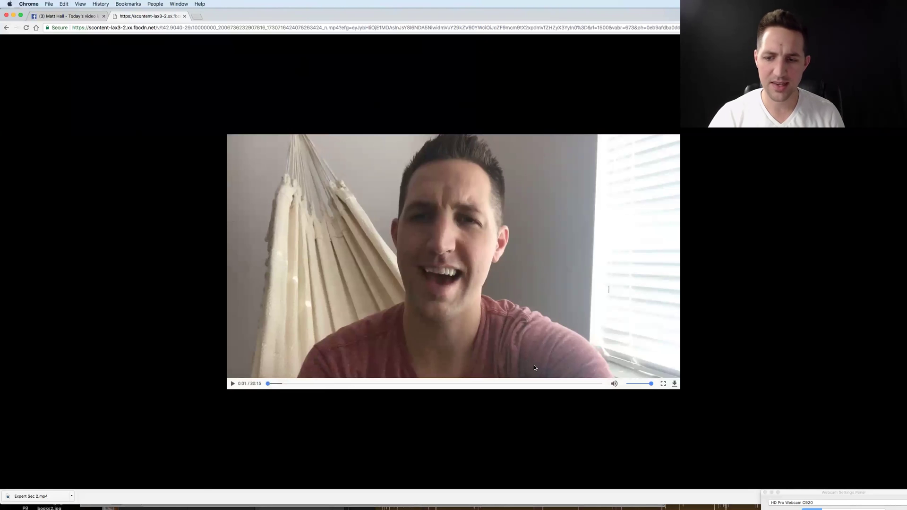
click(674, 384)
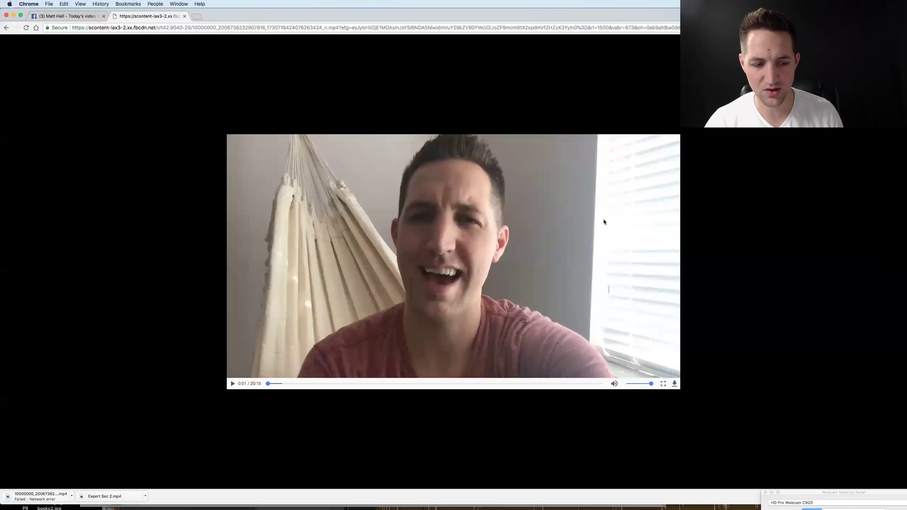
Save the video with Save Video As under the name 'Test Video'
right_click(578, 215)
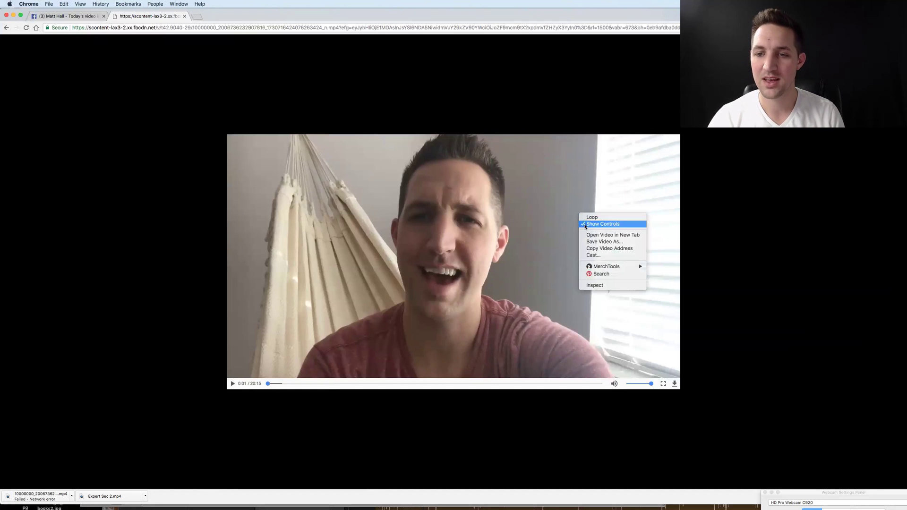
click(598, 241)
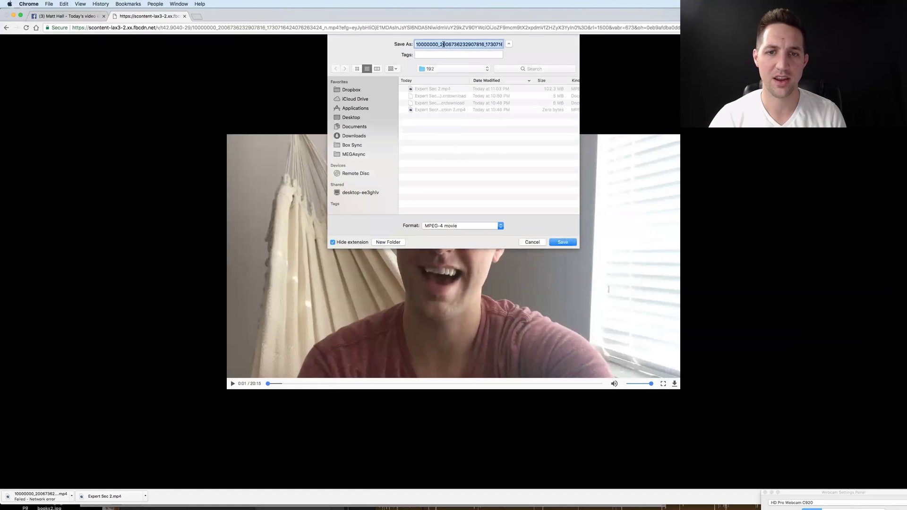
text(Test Video)
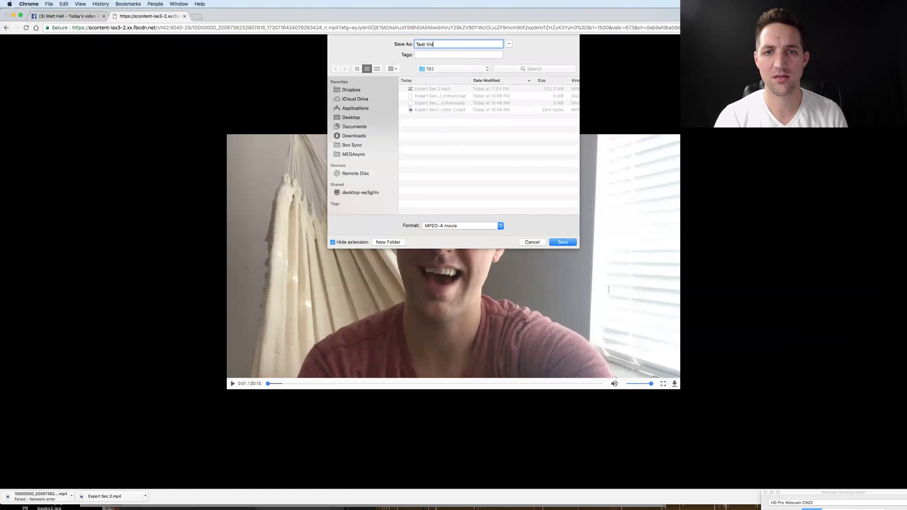
click(560, 242)
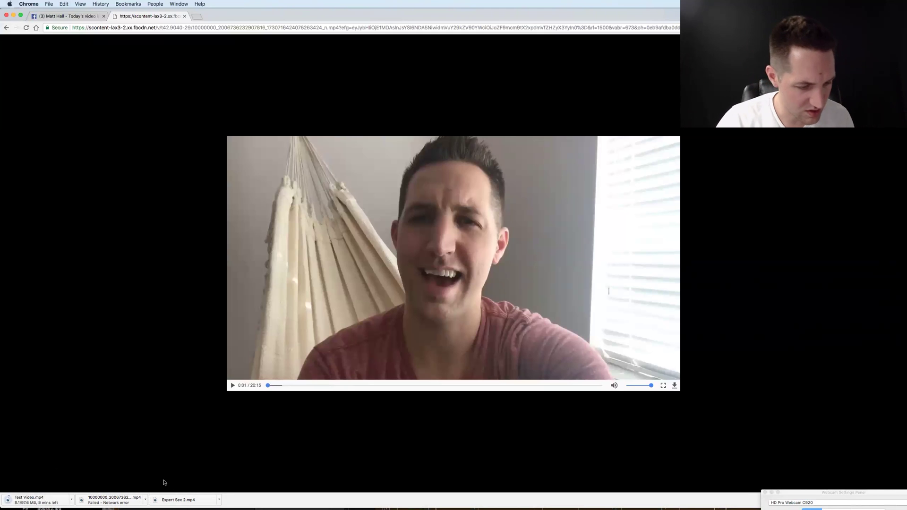
click(146, 499)
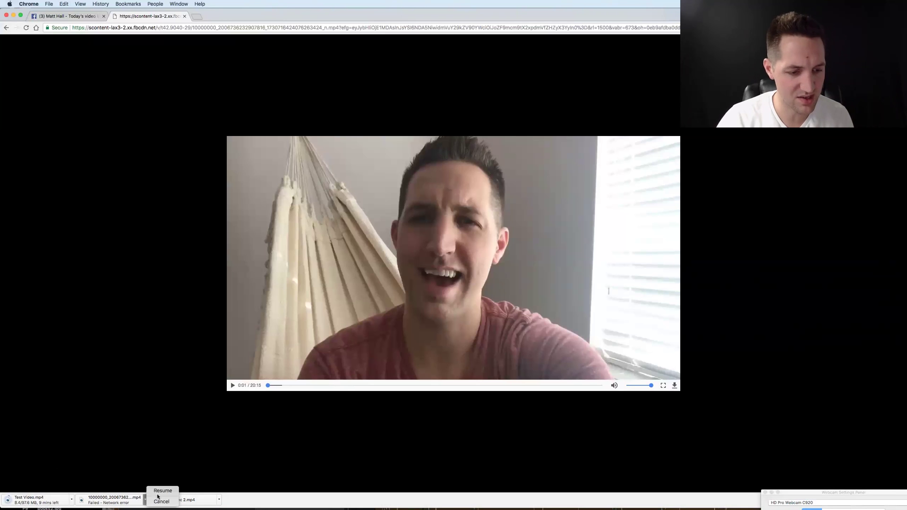
click(162, 491)
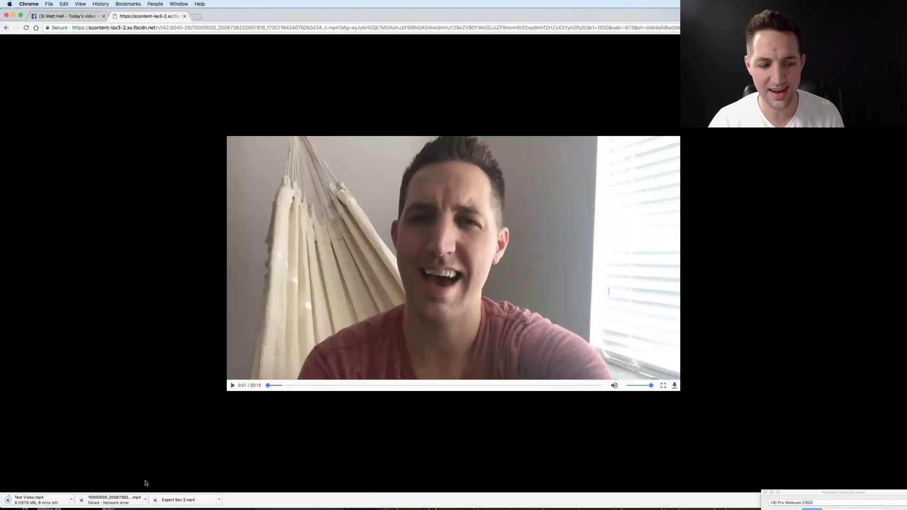
click(145, 501)
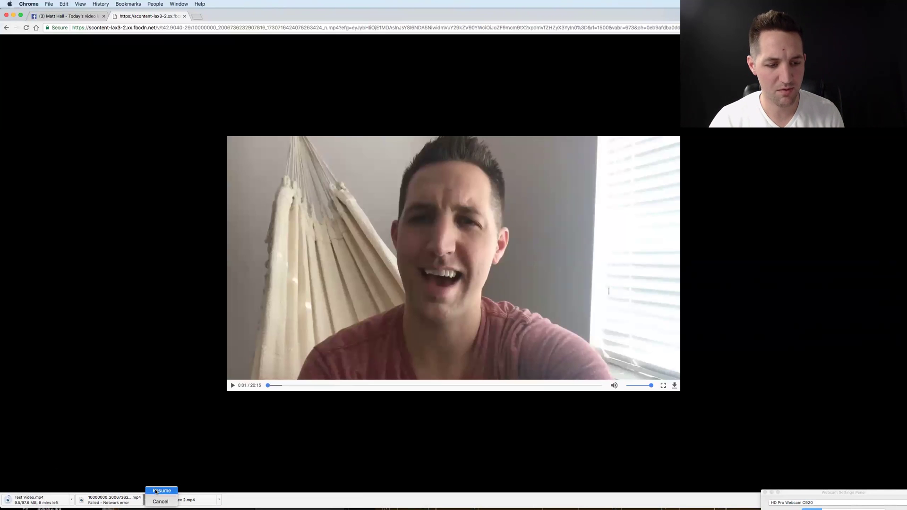
click(162, 488)
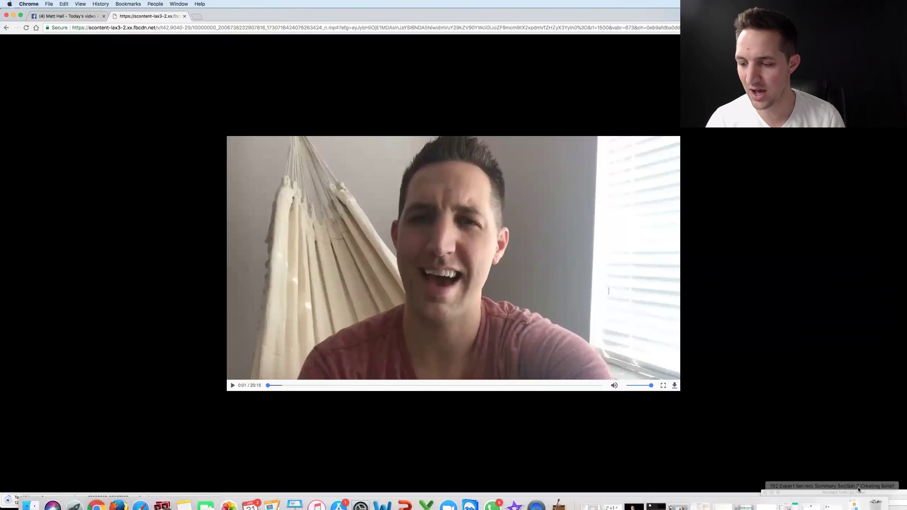
Open the Expert Secrets Section 2 folder from the Dock and open a video, moving its player window right
mouse_move(847, 504)
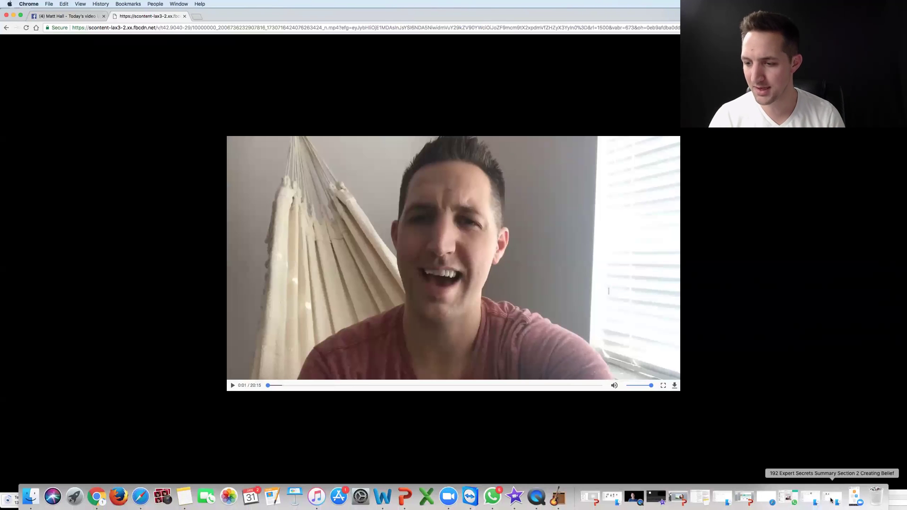
click(831, 501)
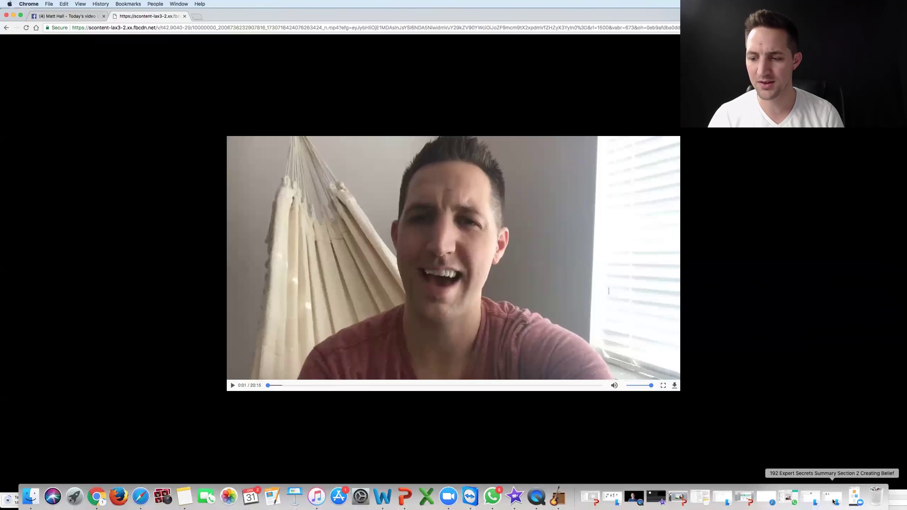
click(831, 501)
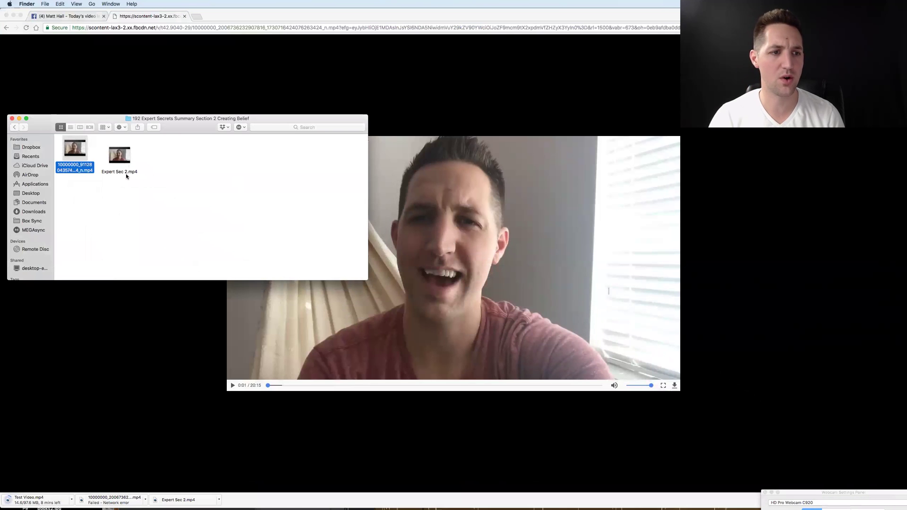
key(super+o)
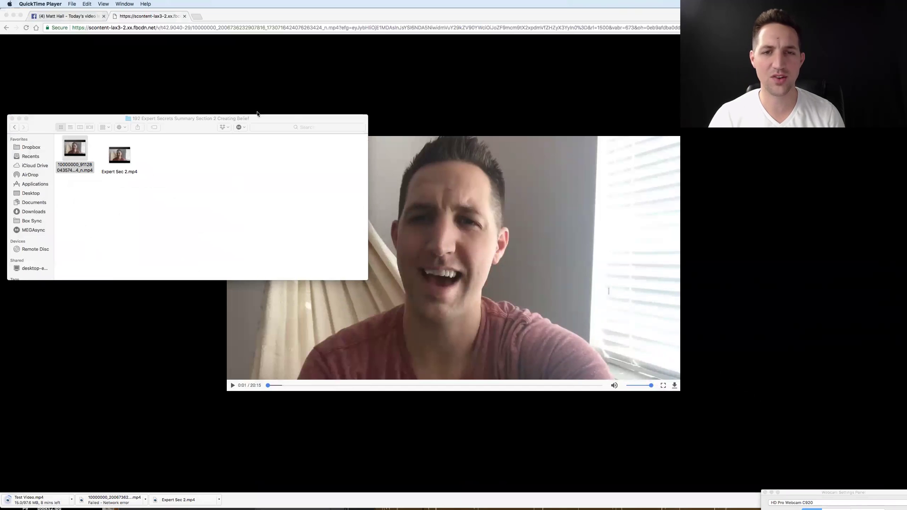
drag(122, 37, 574, 38)
click(617, 119)
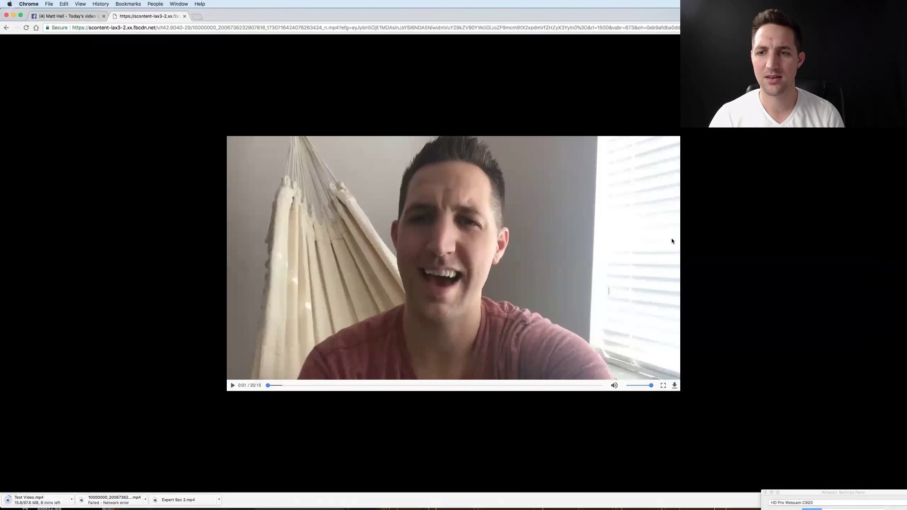
Return to Finder, minimise the other Finder window, and select the downloaded video file
mouse_move(760, 498)
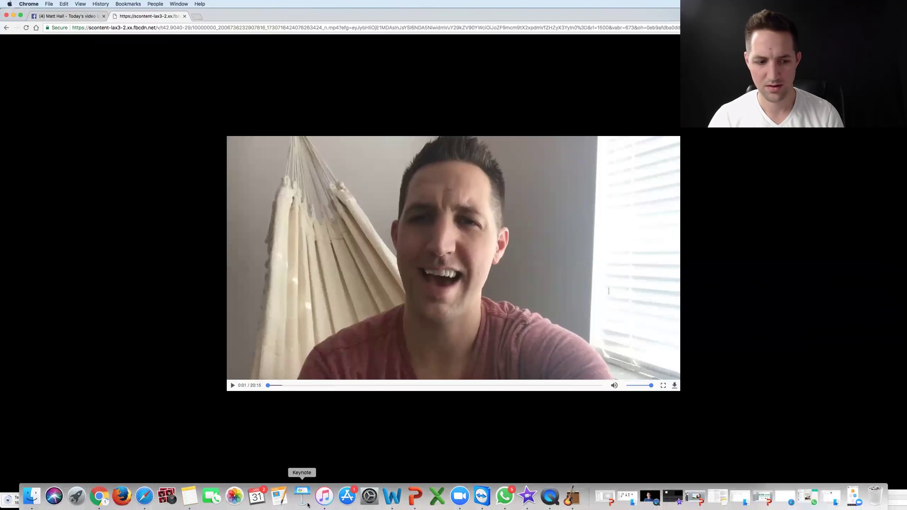
click(31, 496)
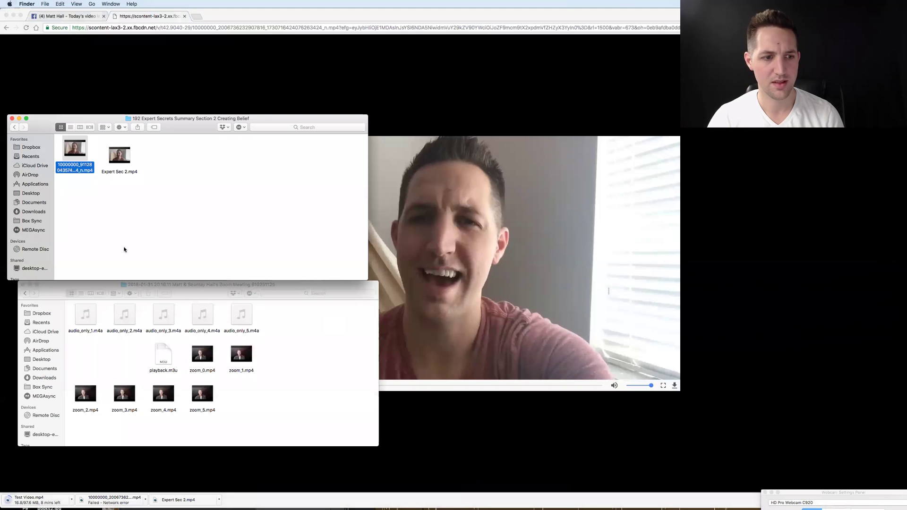
click(47, 284)
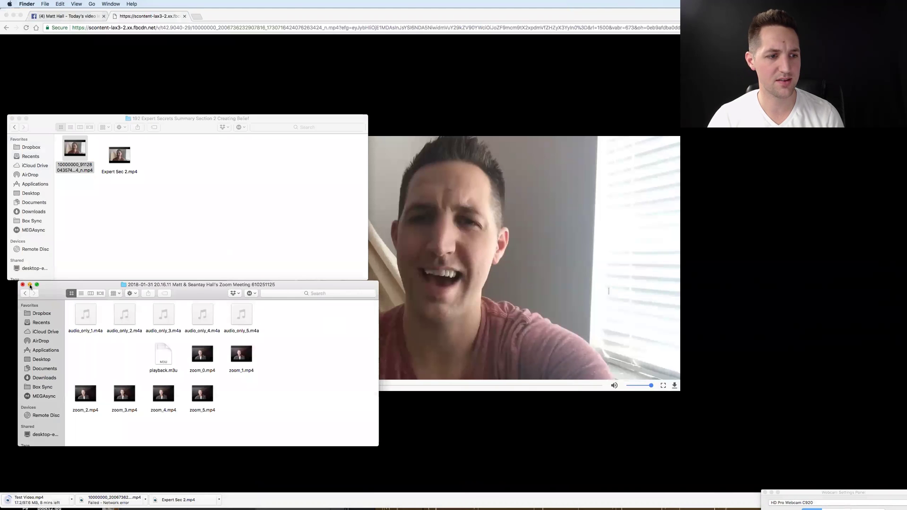
click(30, 284)
click(79, 152)
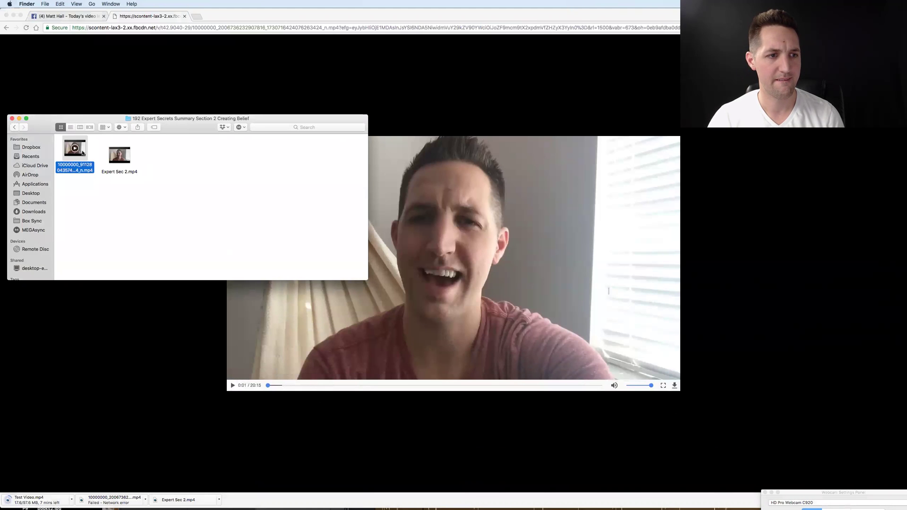
Open the downloaded video in QuickTime Player and enlarge and position its window
double_click(82, 153)
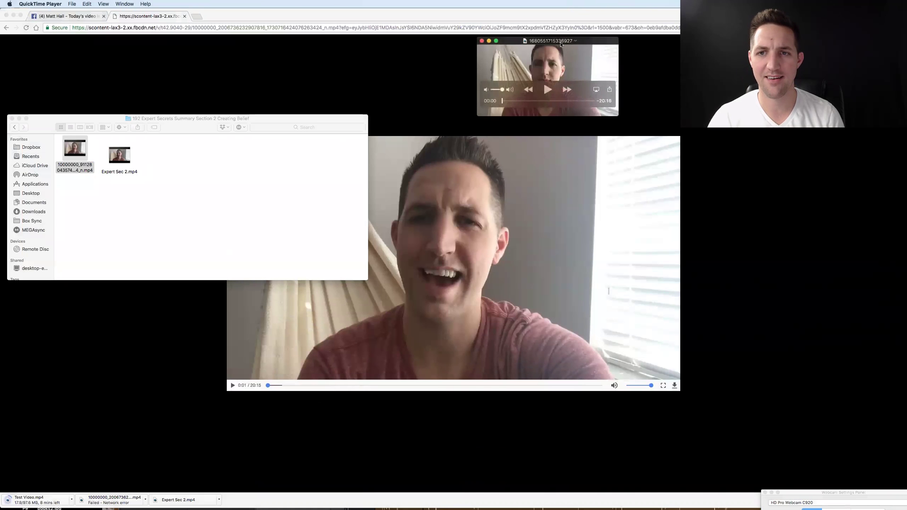
drag(561, 45, 594, 80)
drag(650, 147, 902, 409)
drag(614, 98, 615, 144)
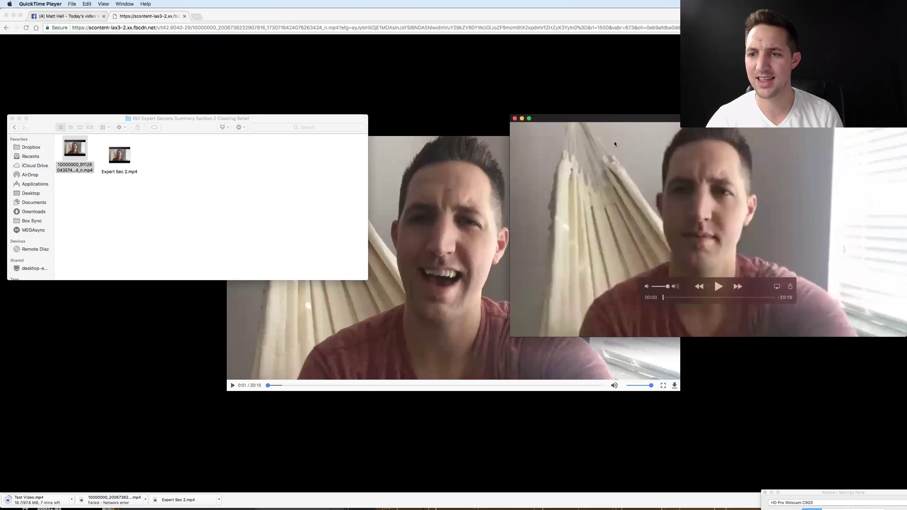
drag(510, 335, 491, 347)
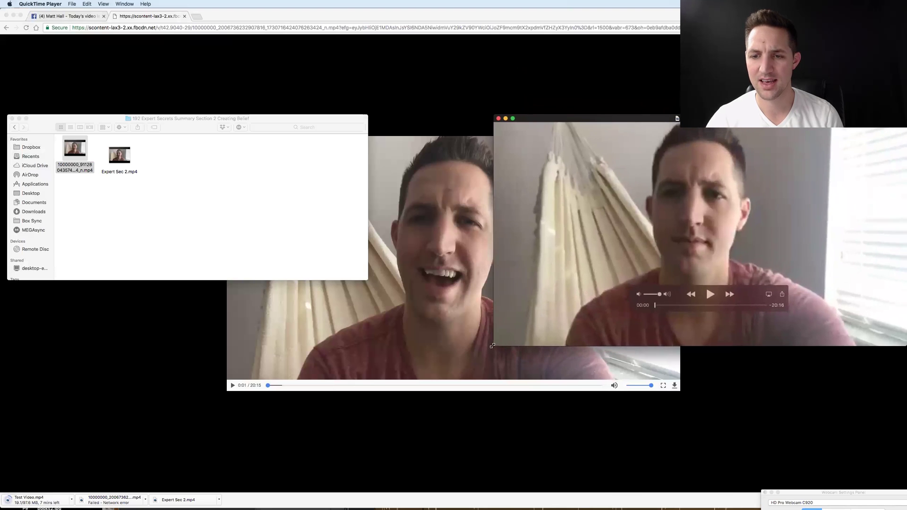
Open Expert Sec 2.mp4 beside the first window, play it briefly, then pause
double_click(121, 155)
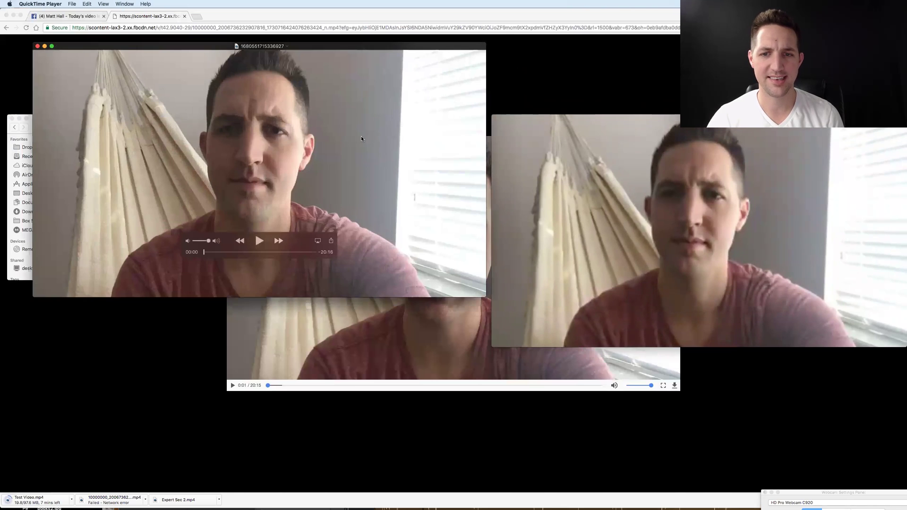
drag(362, 137, 354, 179)
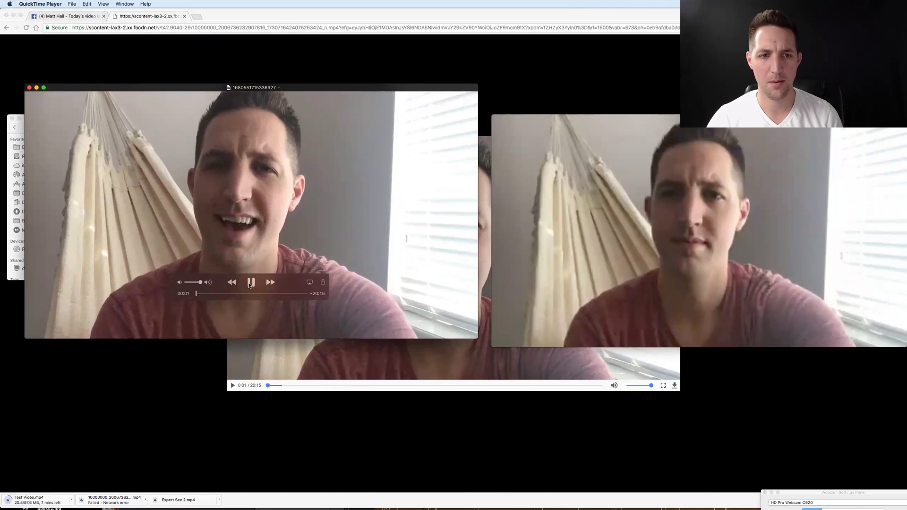
click(708, 295)
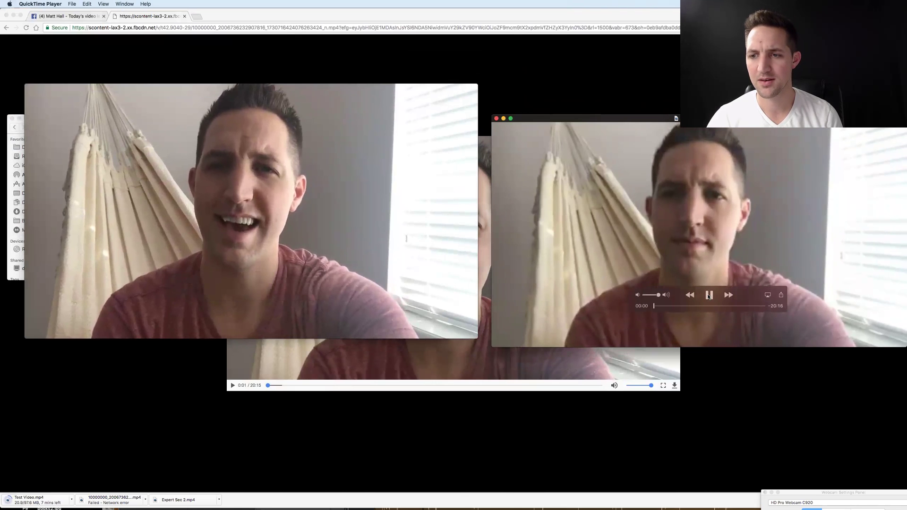
key(space)
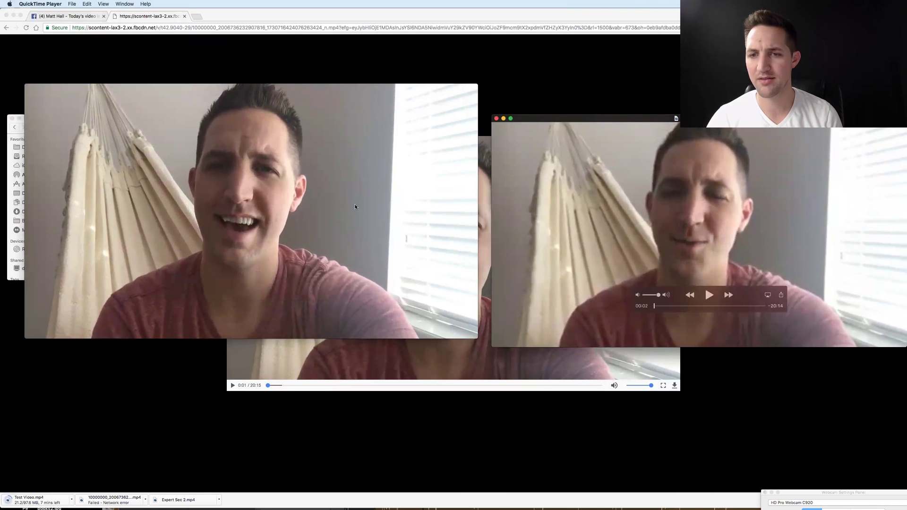